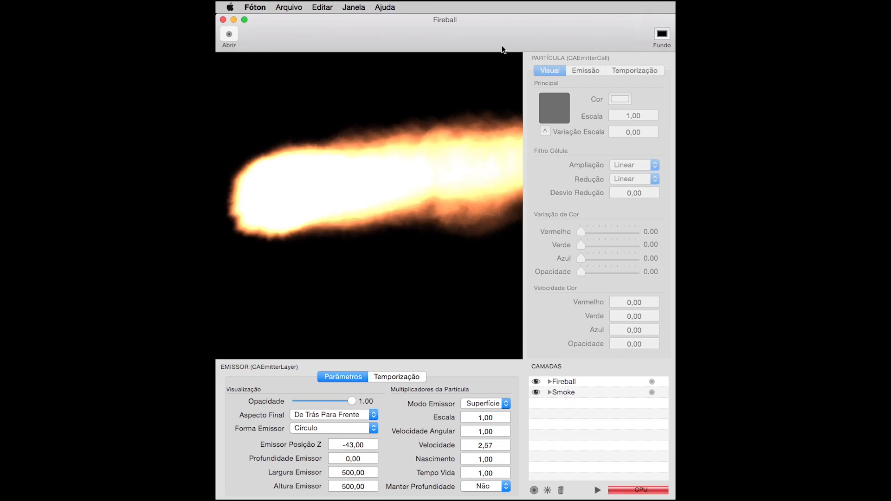
# Browse the library of ready-made particle effects from Color Puff through to White Smoke, and close it without opening one.
pyautogui.click(229, 34)
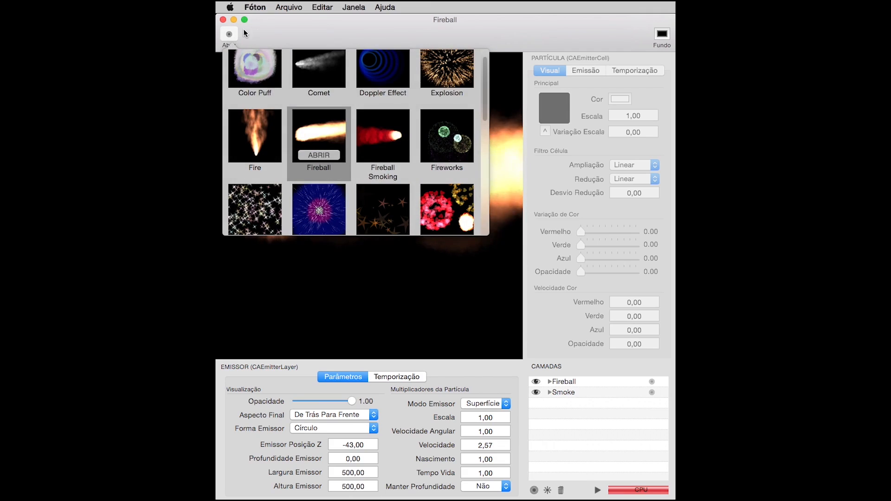
pyautogui.scroll(1, 316, 105)
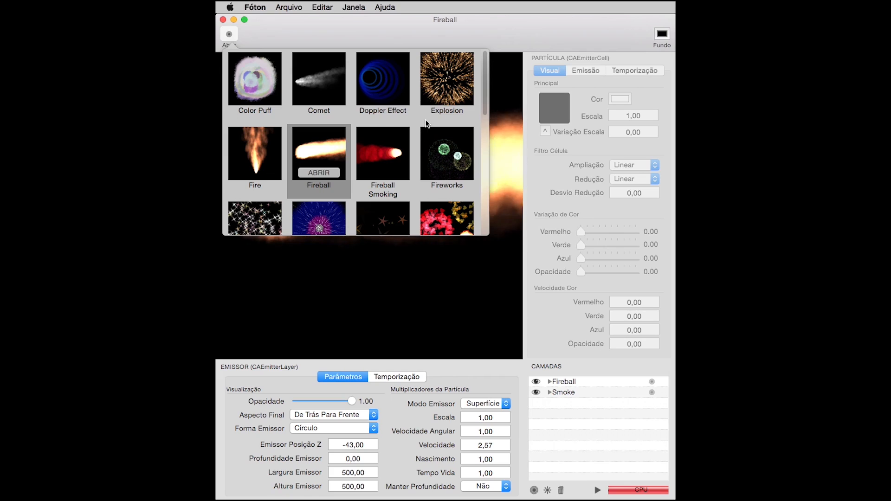
pyautogui.scroll(-2, 258, 158)
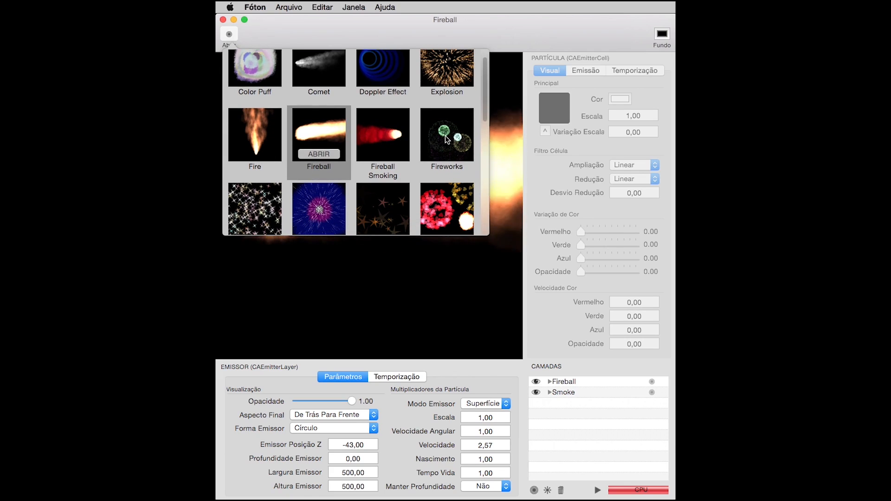
pyautogui.scroll(-3, 376, 138)
pyautogui.scroll(-5, 271, 191)
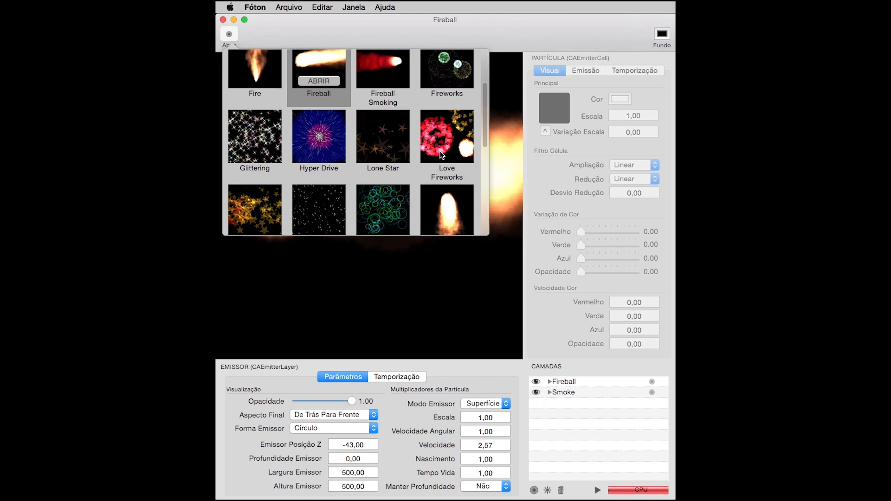
pyautogui.scroll(-6, 249, 208)
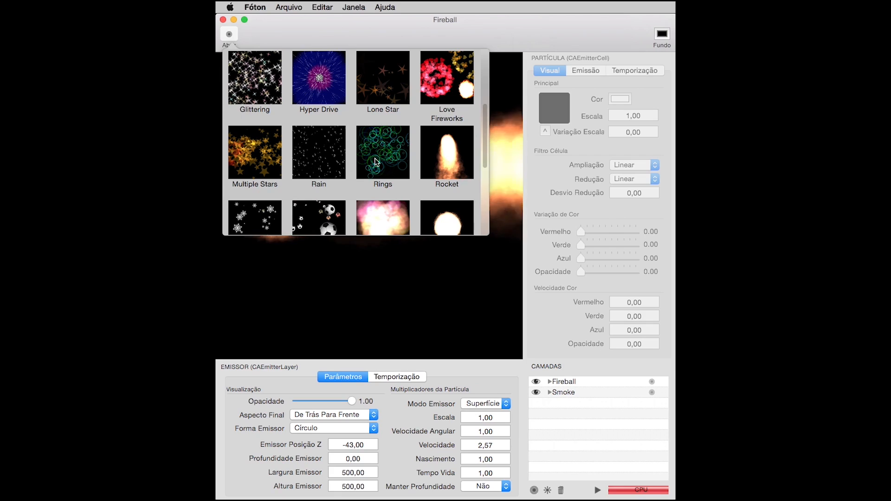
pyautogui.scroll(-1, 448, 164)
pyautogui.scroll(-5, 447, 162)
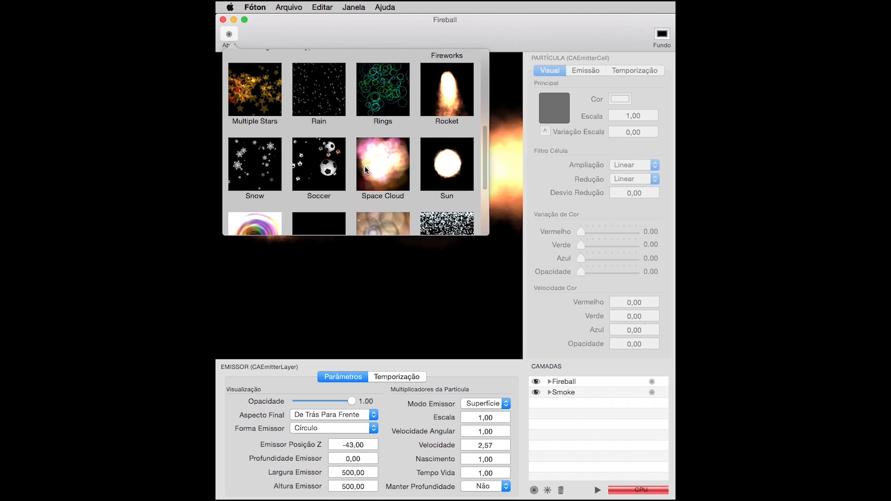
pyautogui.scroll(-3, 275, 146)
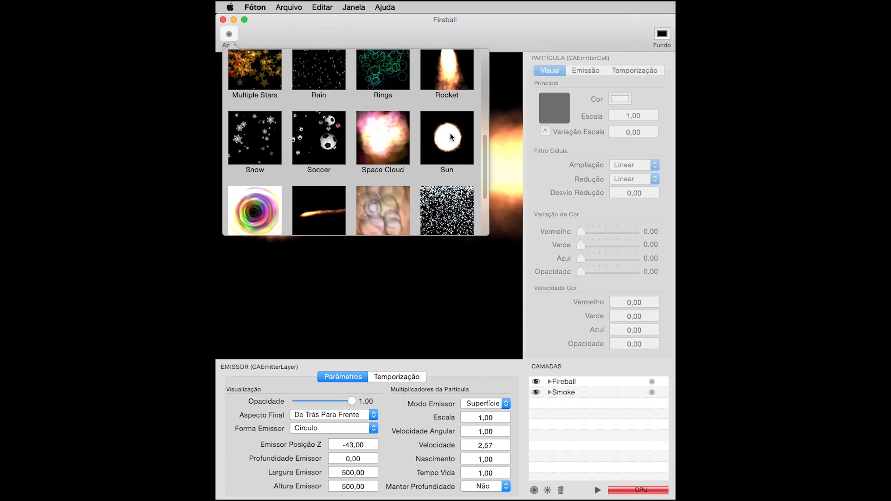
pyautogui.scroll(-5, 370, 163)
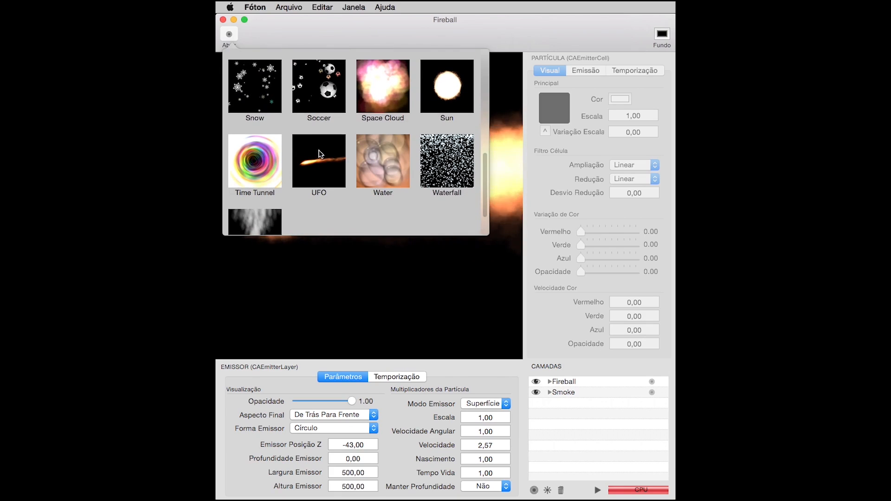
pyautogui.scroll(-4, 380, 188)
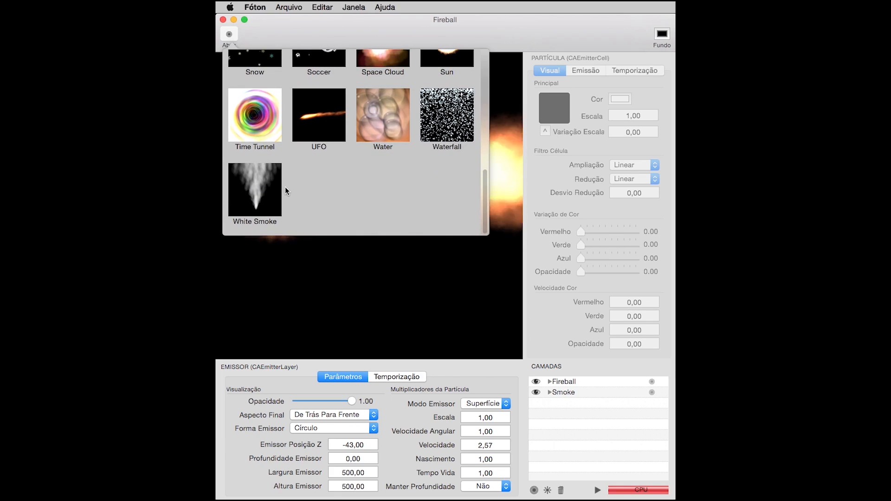
pyautogui.click(418, 27)
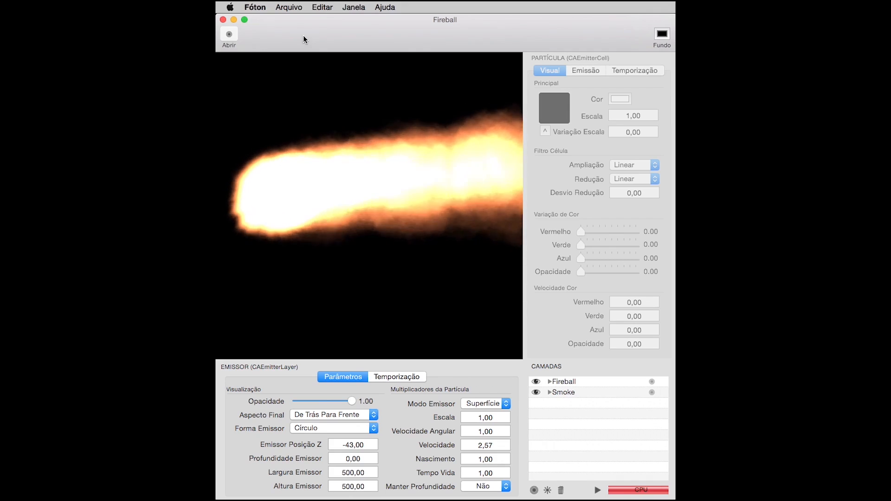
# Create a new empty document and add an emitter layer to it.
pyautogui.moveTo(288, 7); pyautogui.dragTo(291, 22)
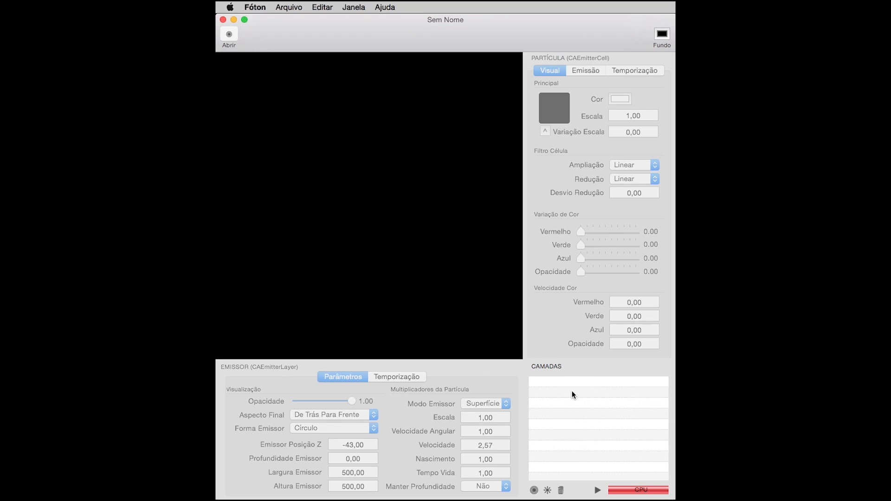
pyautogui.click(534, 491)
pyautogui.click(583, 380)
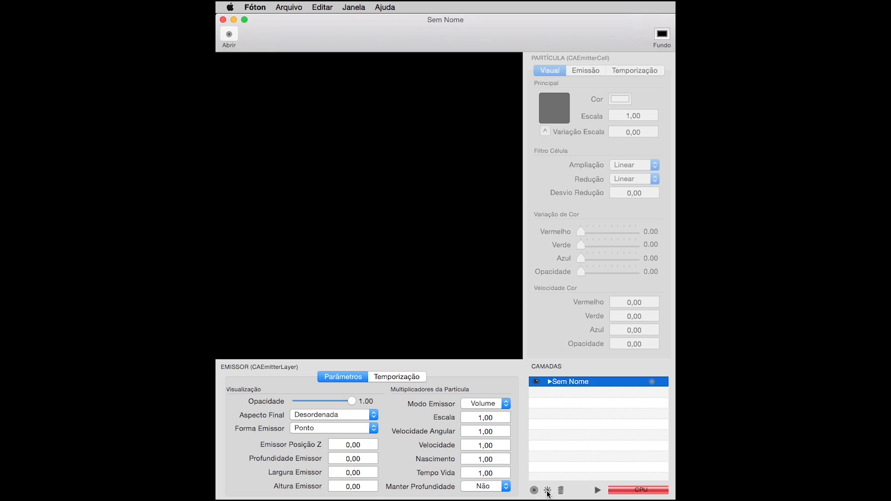
# Add a particle to the new emitter and rename the emitter as Emissor.
pyautogui.click(550, 382)
pyautogui.press('Return')
pyautogui.press('Return')
pyautogui.press('Return')
pyautogui.write('E')
pyautogui.press('Return')
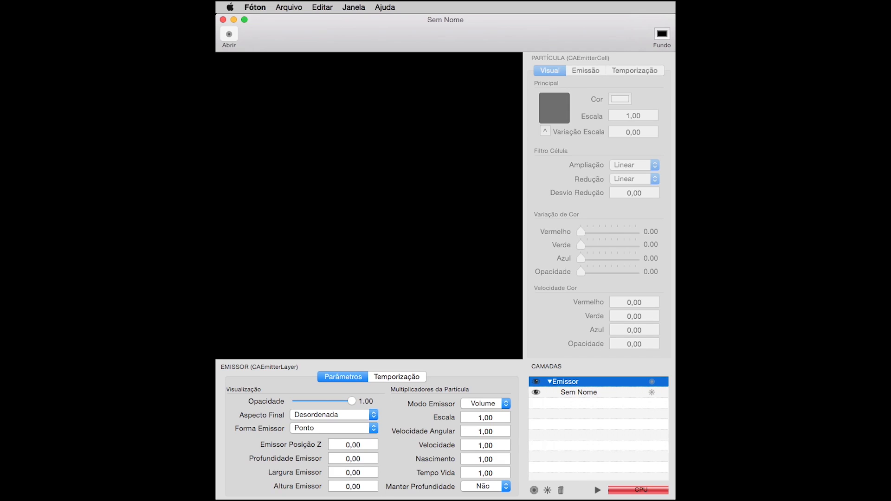
# Rename the particle under Emissor as Particula.
pyautogui.click(587, 392)
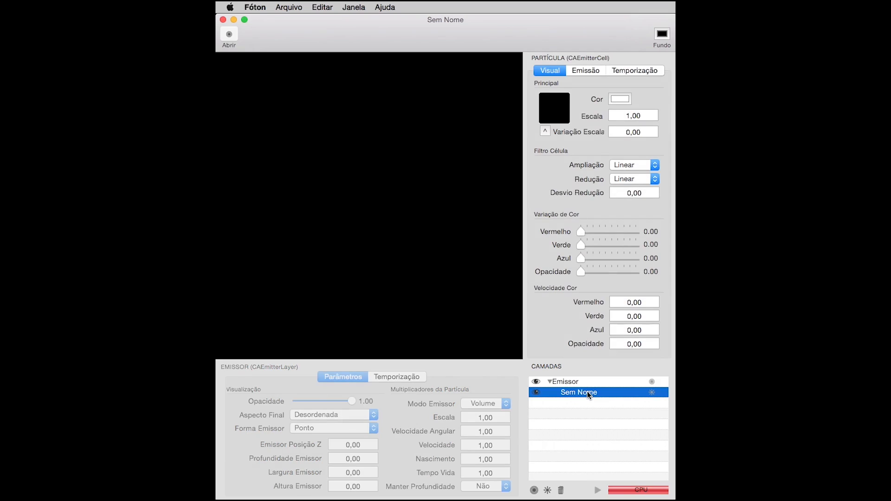
pyautogui.click(586, 392)
pyautogui.write('Particula')
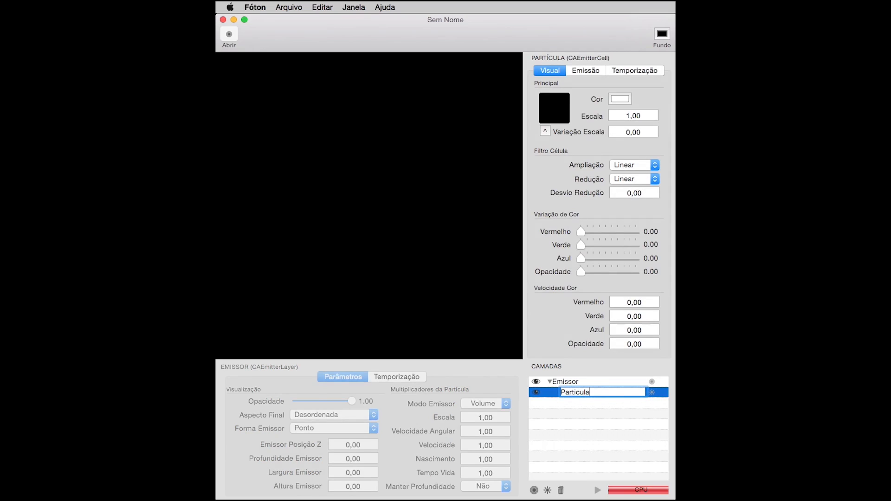
pyautogui.press('Return')
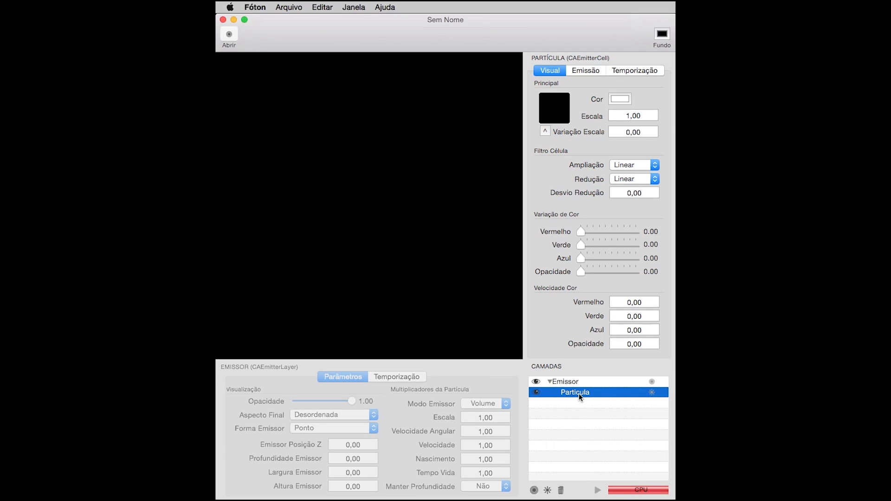
# Load puff.png from the pictures folder as the particle's image.
pyautogui.click(544, 132)
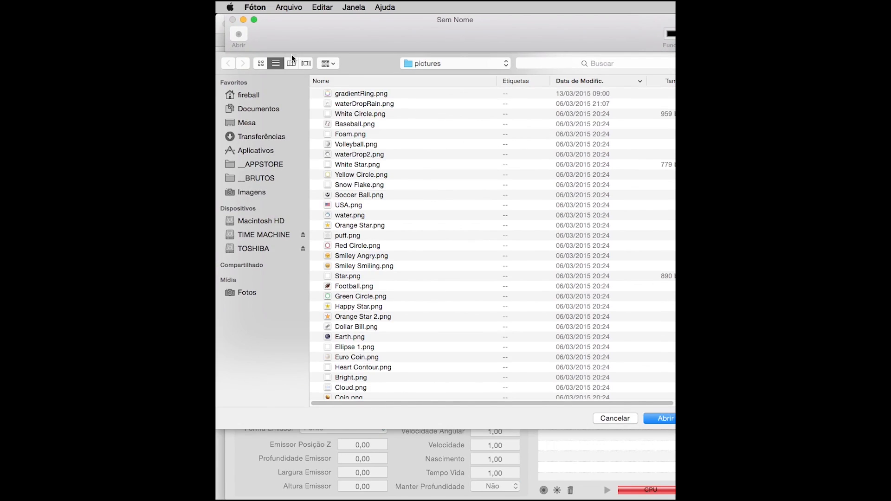
pyautogui.click(260, 63)
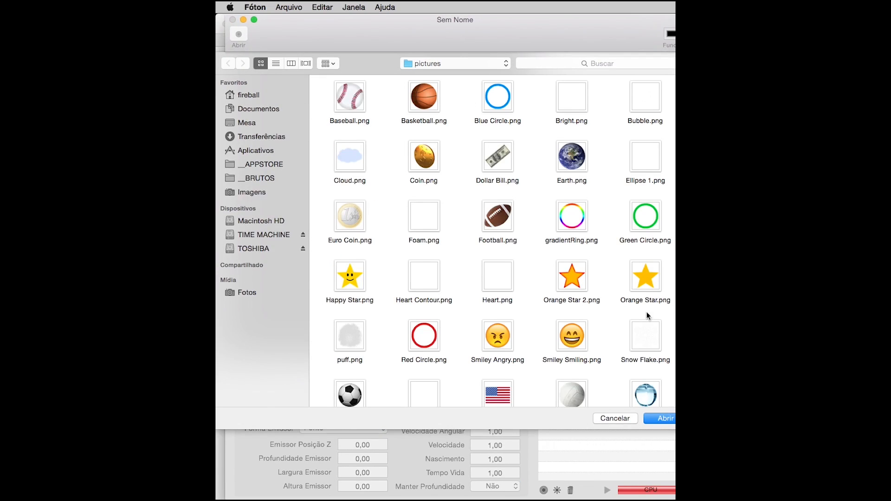
pyautogui.scroll(-1, 440, 281)
pyautogui.scroll(-4, 438, 279)
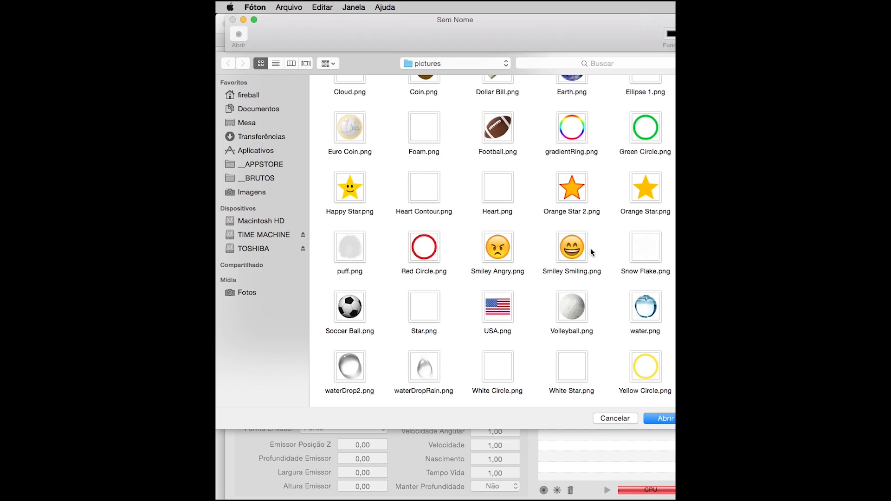
pyautogui.click(345, 251)
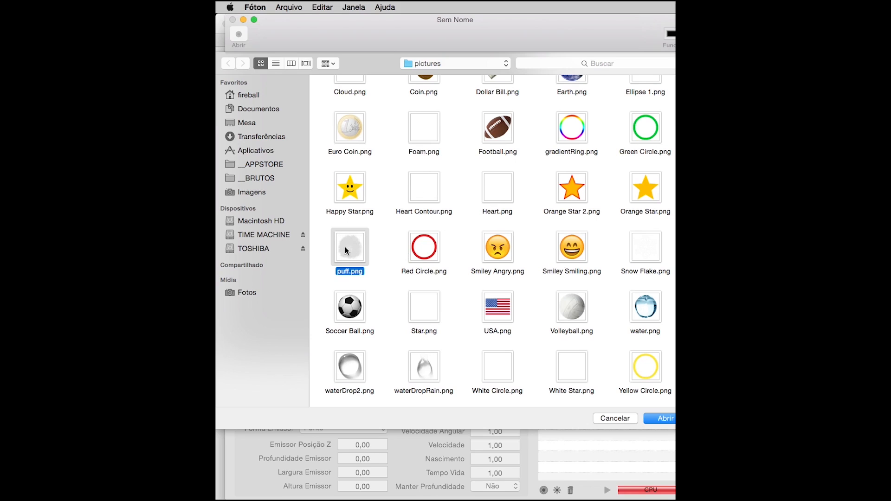
pyautogui.click(662, 417)
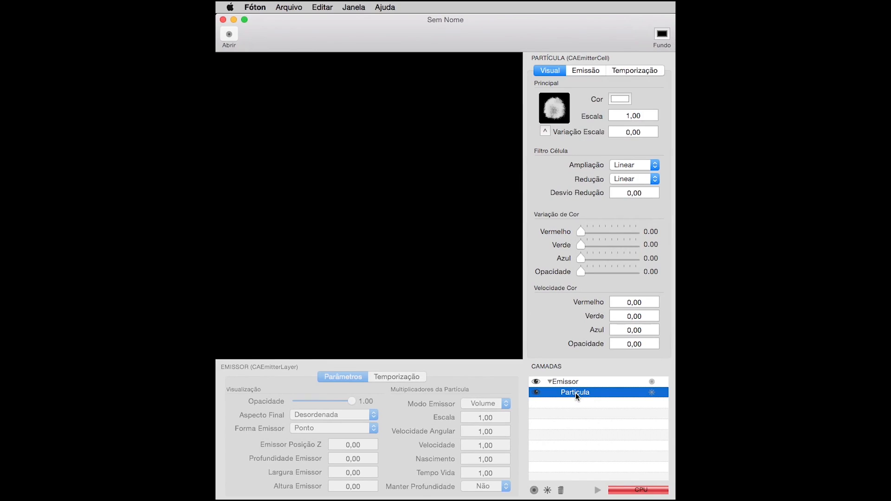
# Set the particle's life time (Tempo Vida) to 10,00 in its emission settings.
pyautogui.click(590, 68)
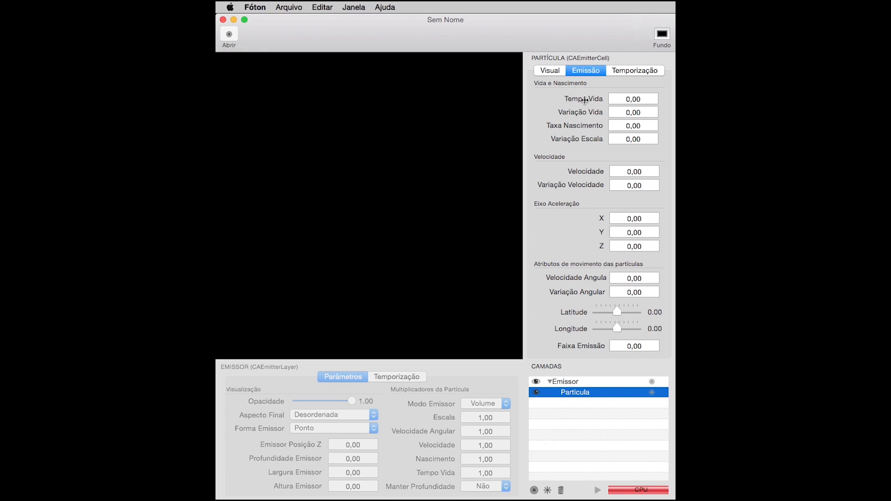
pyautogui.moveTo(584, 100)
pyautogui.mouseDown()
pyautogui.moveTo(659, 104)
pyautogui.moveTo(528, 103)
pyautogui.moveTo(576, 99)
pyautogui.mouseUp()
pyautogui.moveTo(577, 98)
pyautogui.mouseDown()
pyautogui.moveTo(611, 97)
pyautogui.moveTo(564, 103)
pyautogui.moveTo(607, 103)
pyautogui.moveTo(573, 103)
pyautogui.mouseUp()
pyautogui.click(634, 99)
pyautogui.doubleClick(641, 99)
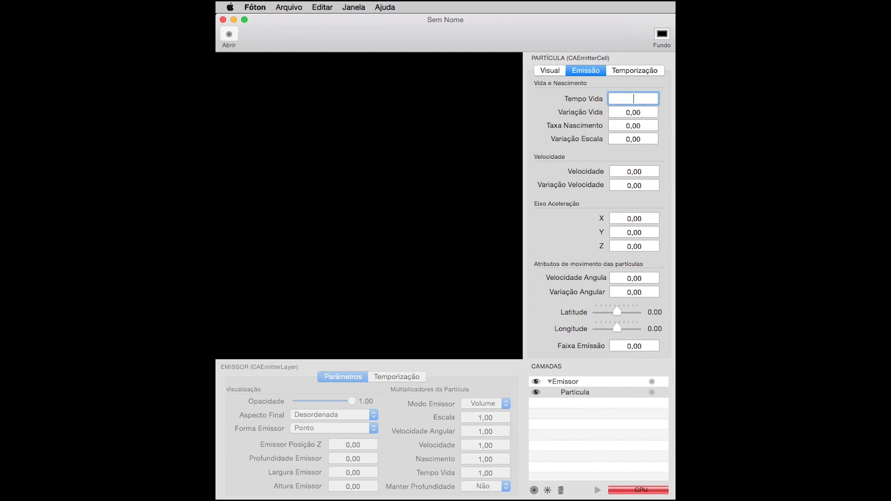
pyautogui.write('20,000')
pyautogui.press('BackSpace')
pyautogui.press('BackSpace')
pyautogui.click(638, 100)
pyautogui.doubleClick(620, 101)
pyautogui.write('10,00')
# Set the particle's birth rate (Taxa Nascimento) to 20.
pyautogui.doubleClick(630, 126)
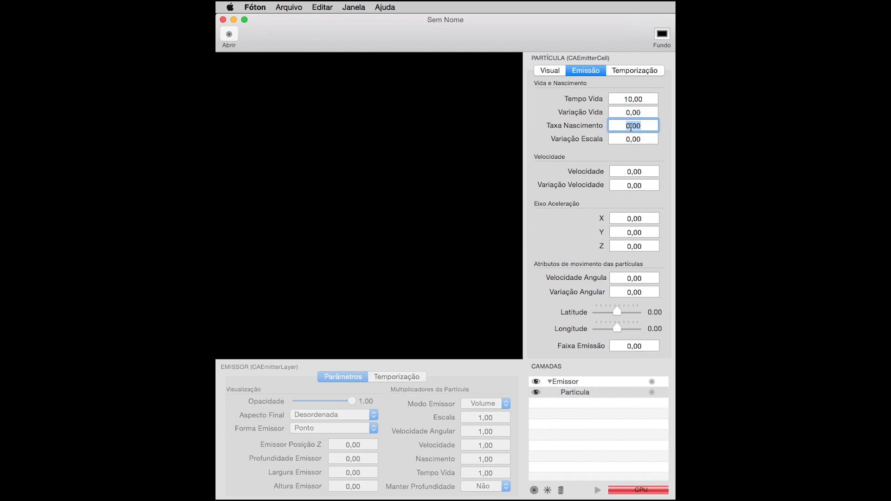
pyautogui.write('20')
pyautogui.press('Return')
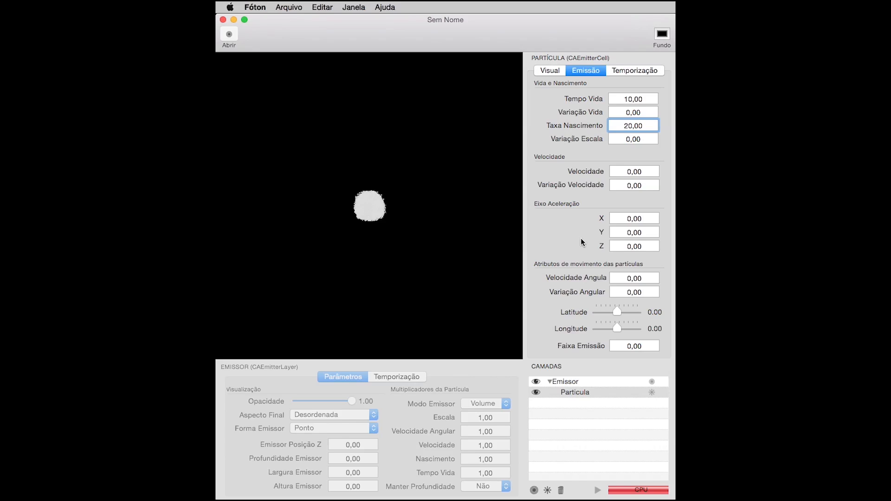
# Set the particle's Y acceleration to about -7,72 and its emission scale variation (Variação Escala) to about 0,62.
pyautogui.moveTo(596, 235); pyautogui.dragTo(390, 256)
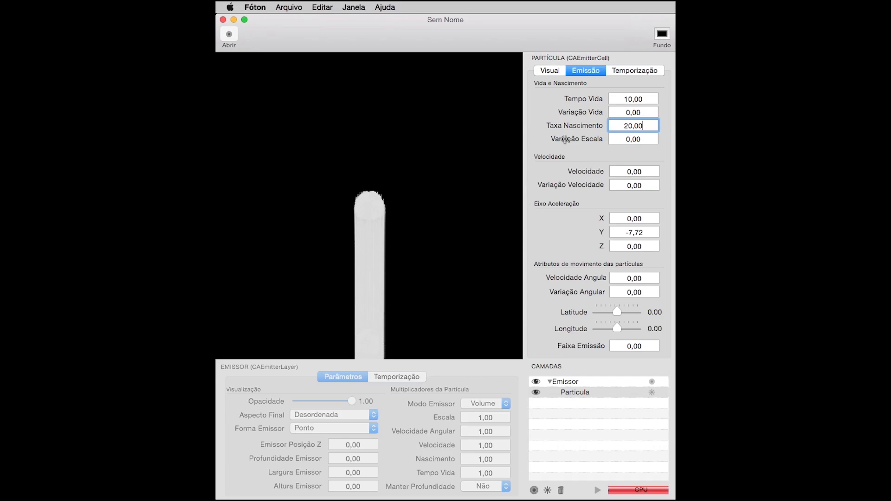
pyautogui.moveTo(565, 140); pyautogui.dragTo(581, 140)
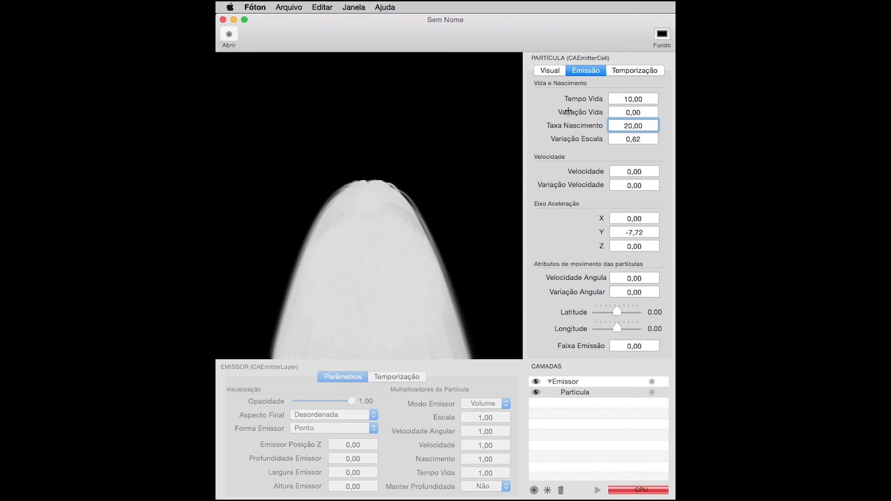
# Set the particle's life variation (Variação Vida) to 3,00 and its velocity (Velocidade) to about 23,35.
pyautogui.moveTo(559, 113); pyautogui.dragTo(575, 113)
pyautogui.click(619, 112)
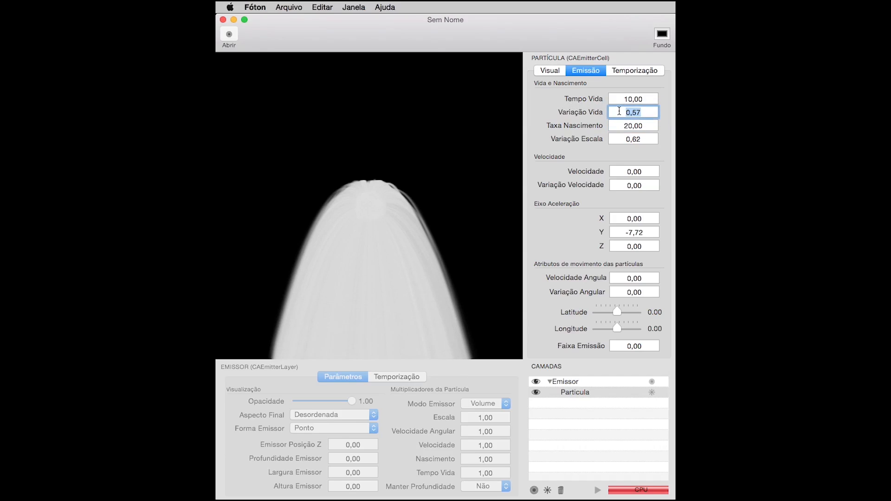
pyautogui.write('3,00')
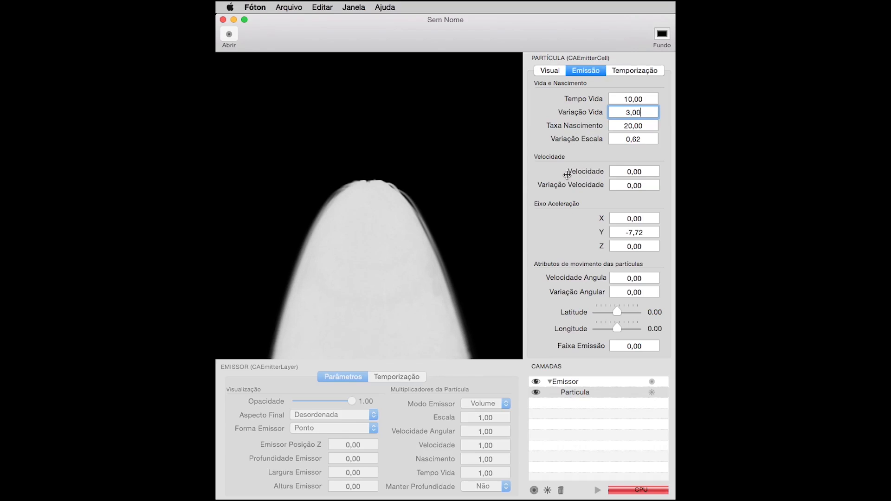
pyautogui.moveTo(567, 175); pyautogui.dragTo(613, 175)
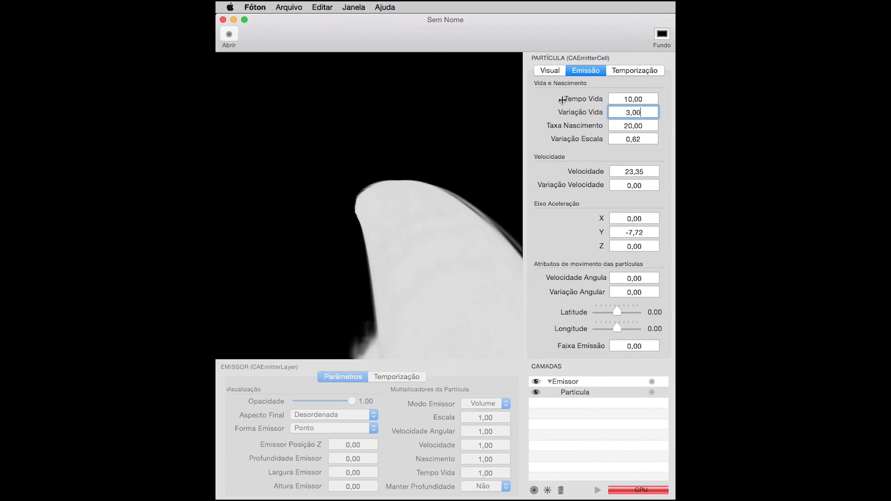
# Change the particle's colour to a slightly darkened golden yellow-orange using the colour wheel, and close the colour picker.
pyautogui.click(555, 72)
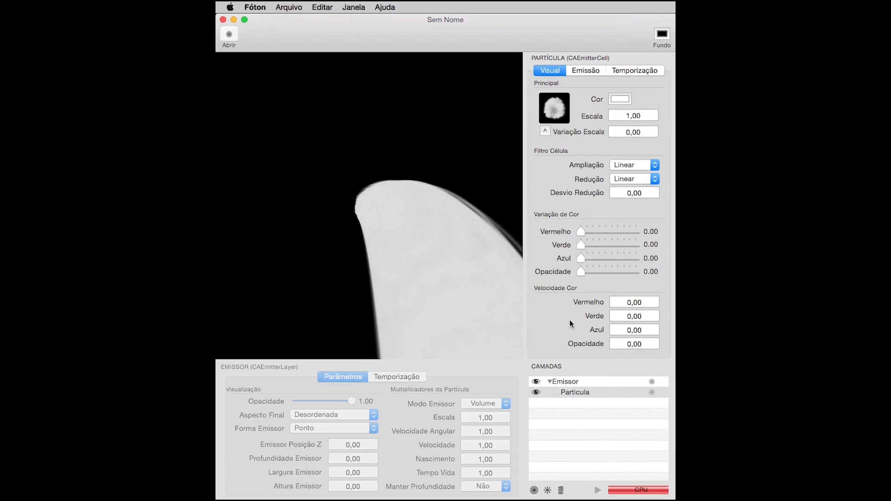
pyautogui.click(620, 99)
pyautogui.moveTo(608, 319); pyautogui.dragTo(622, 295)
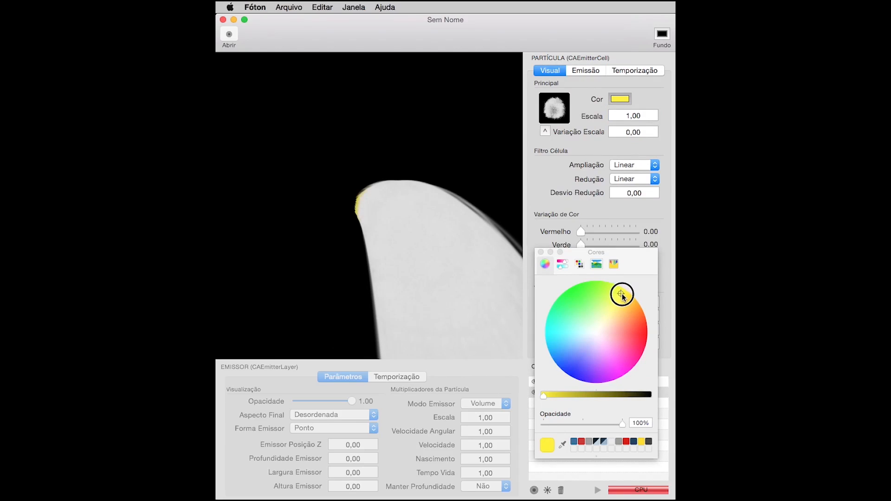
pyautogui.click(566, 396)
pyautogui.moveTo(565, 396); pyautogui.dragTo(562, 395)
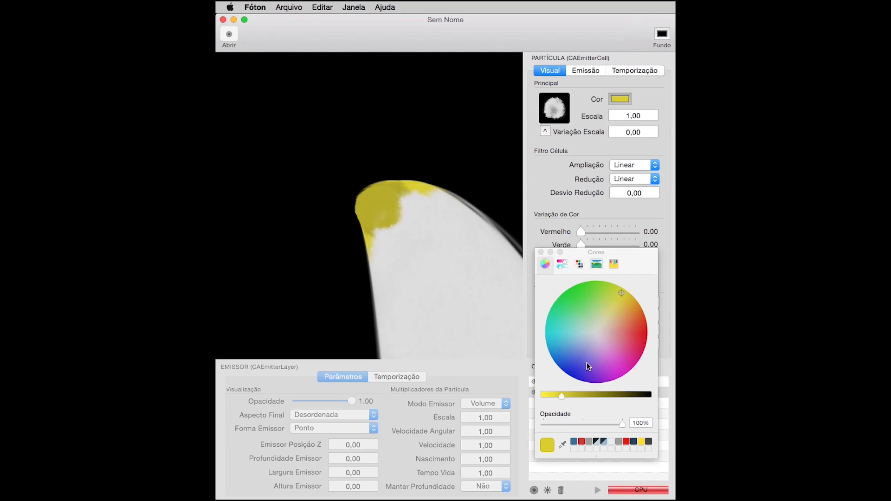
pyautogui.moveTo(628, 297); pyautogui.dragTo(630, 293)
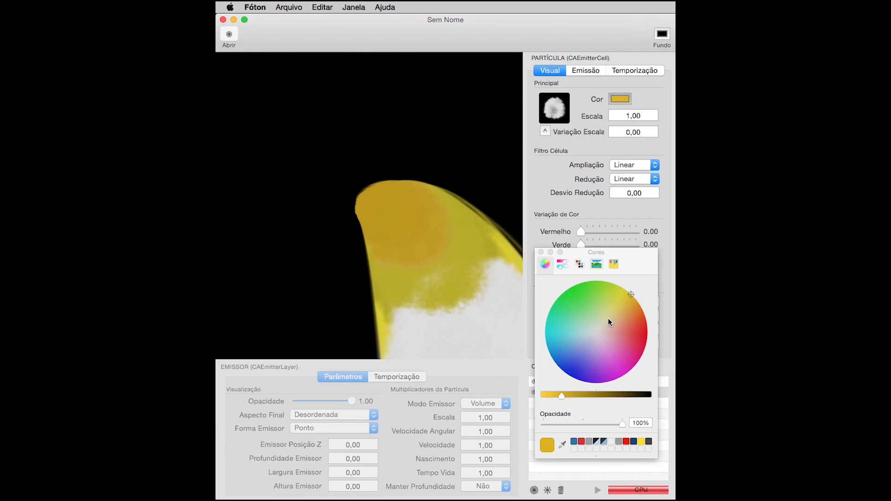
pyautogui.click(541, 252)
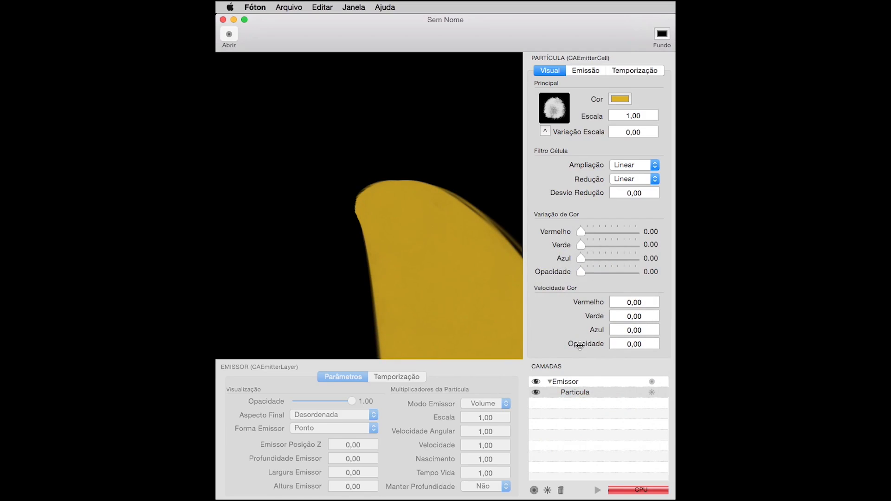
# Set the particle's colour velocity (Velocidade Cor) to Vermelho 0,07, Verde -0,05, Azul 0,07 and Opacidade -0,17.
pyautogui.moveTo(583, 348); pyautogui.dragTo(580, 348)
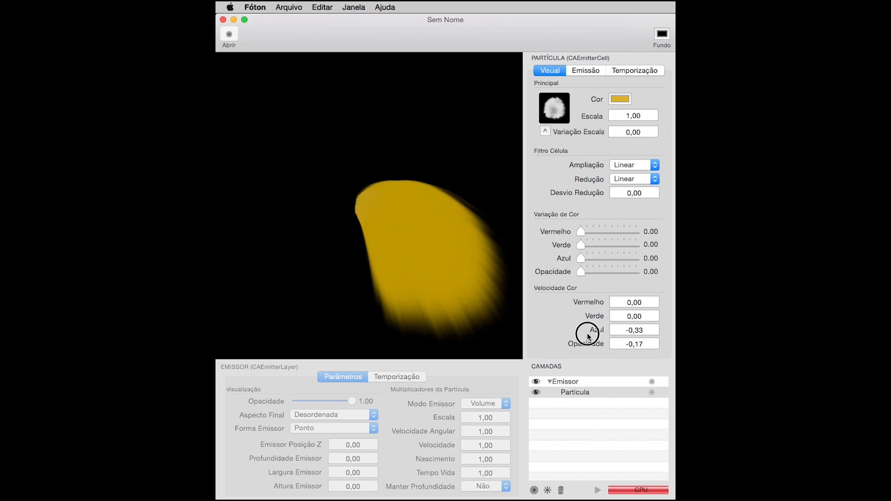
pyautogui.moveTo(602, 333); pyautogui.dragTo(579, 335)
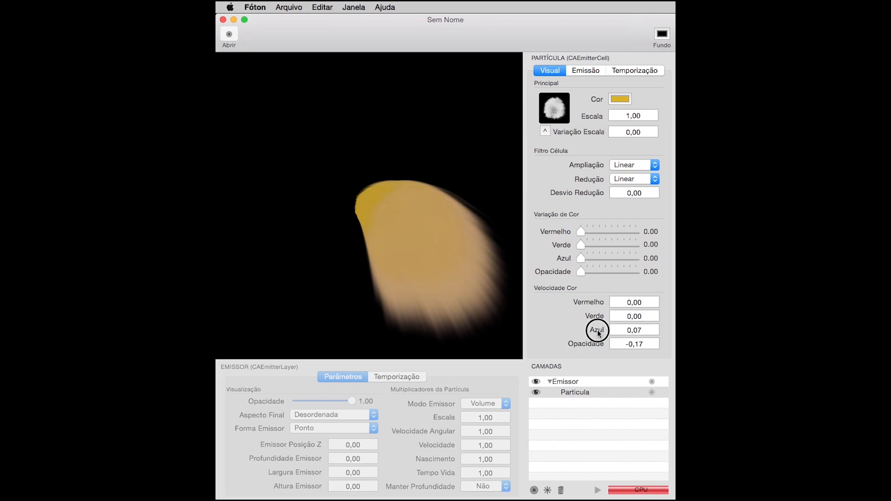
pyautogui.moveTo(598, 320); pyautogui.dragTo(599, 302)
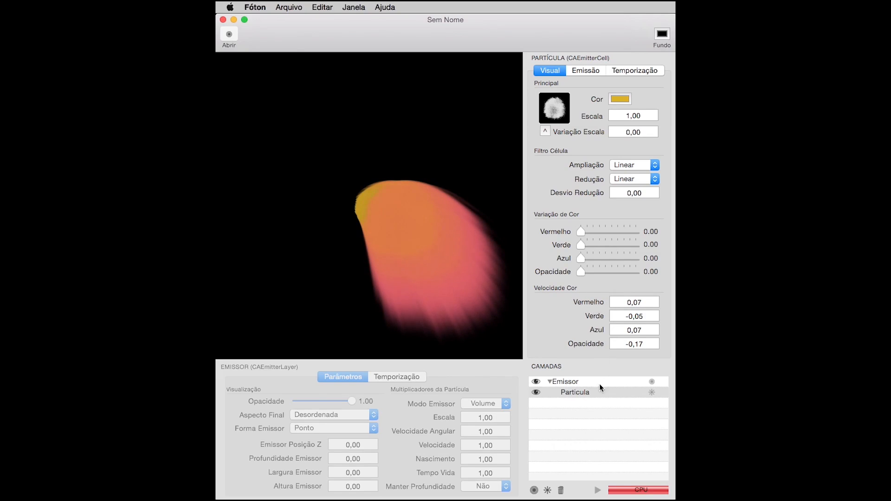
# Set the emitter's final appearance (Aspecto Final) to Aditiva and its shape (Forma Emissor) to Retângulo.
pyautogui.click(571, 381)
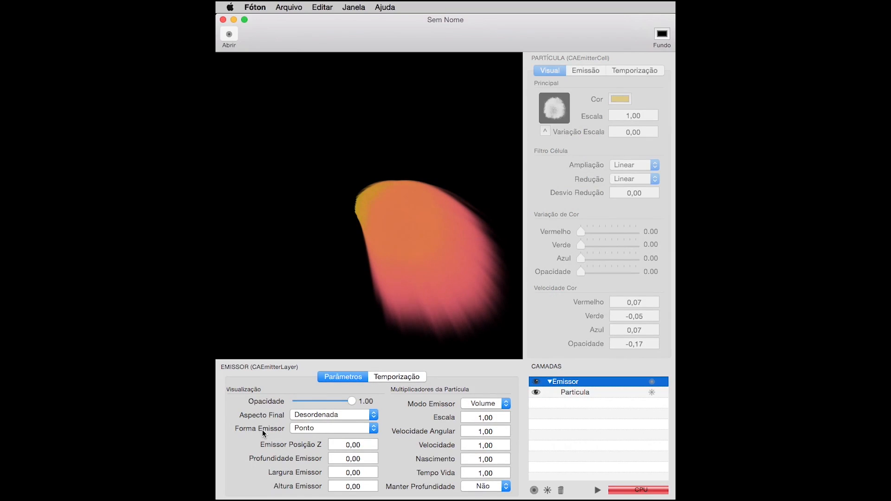
pyautogui.click(321, 411)
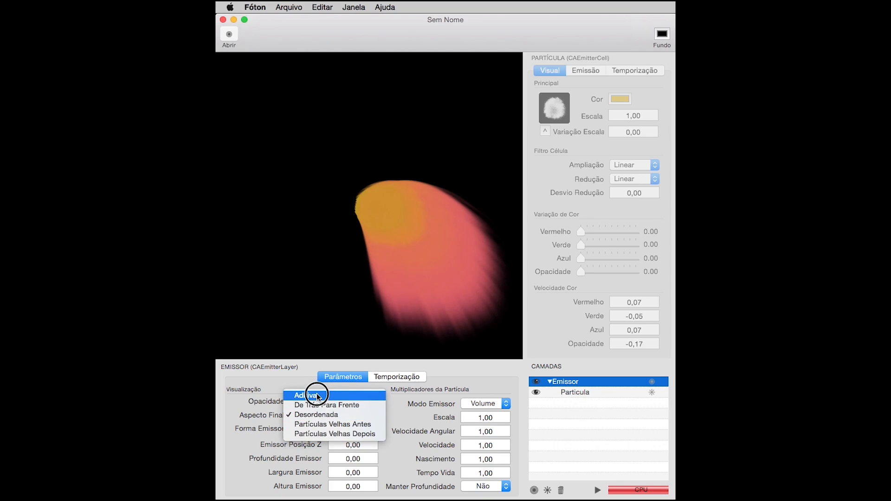
pyautogui.click(318, 395)
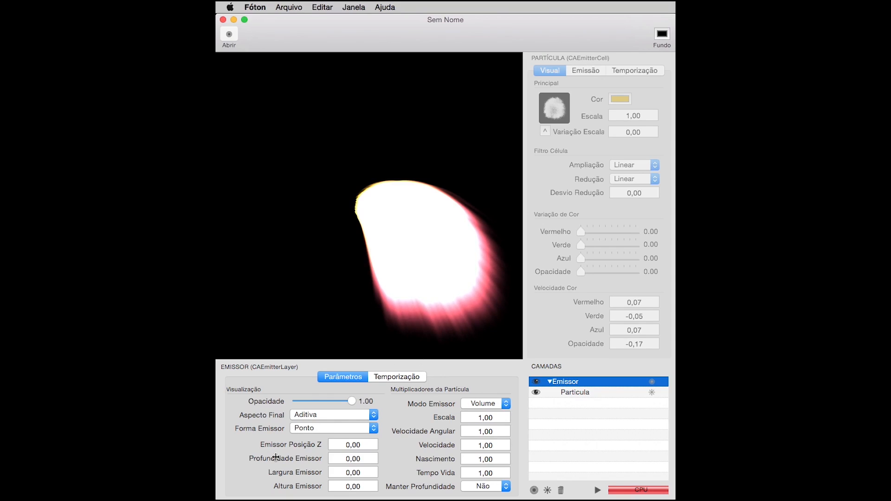
pyautogui.click(325, 428)
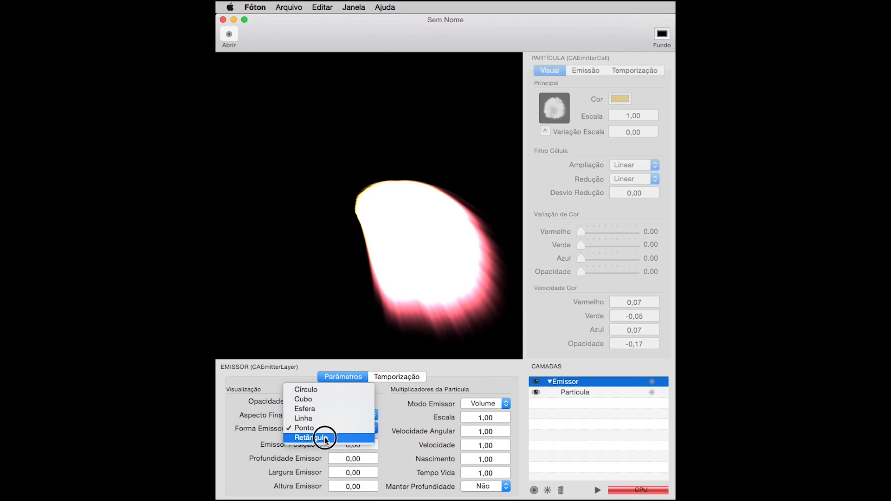
pyautogui.click(324, 437)
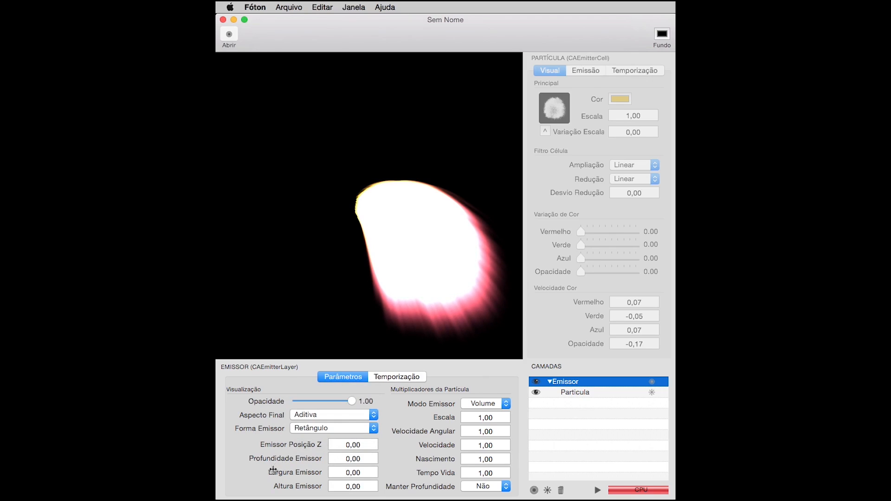
# Set the emitter's width (Largura Emissor) and height (Altura Emissor) to 500 each.
pyautogui.click(345, 471)
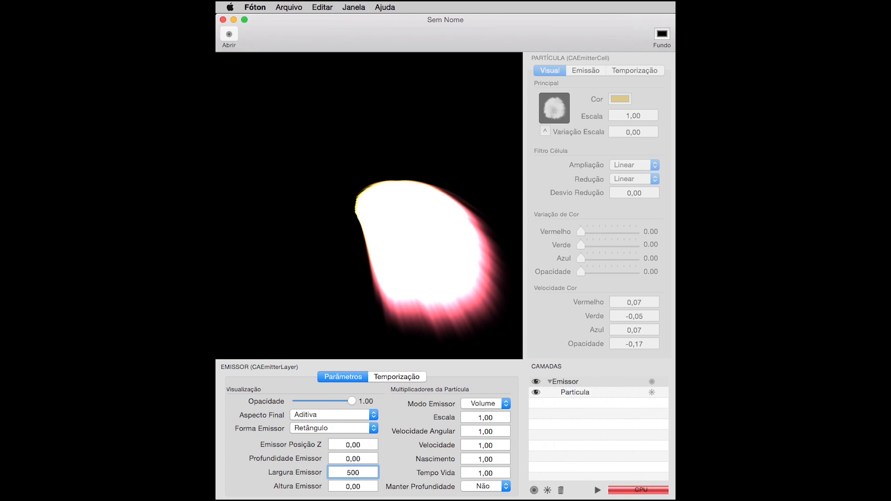
pyautogui.press('Return')
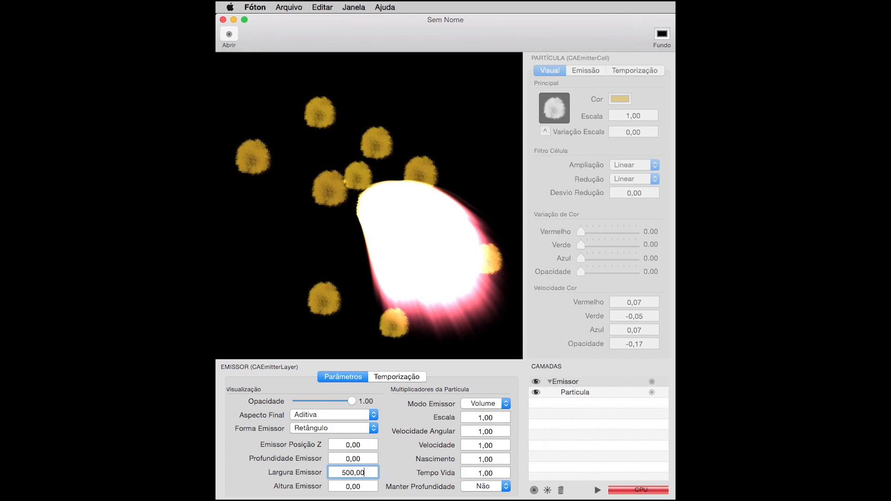
pyautogui.click(350, 484)
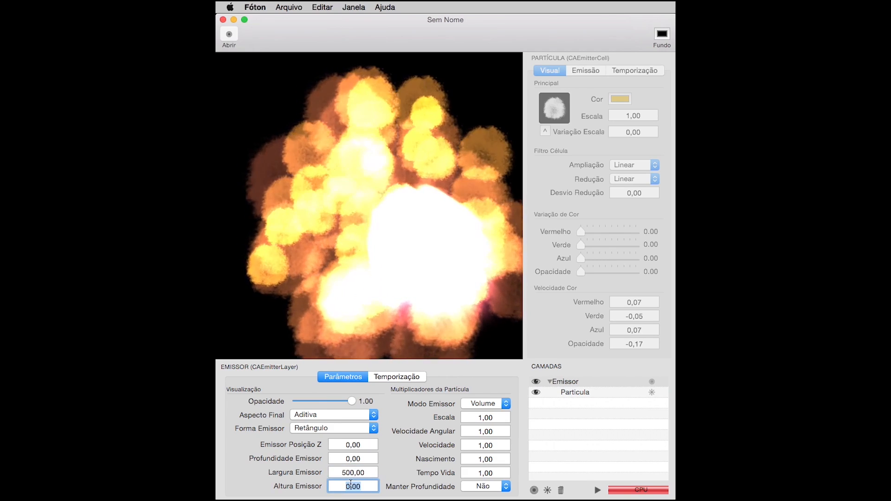
pyautogui.write('500')
pyautogui.press('Return')
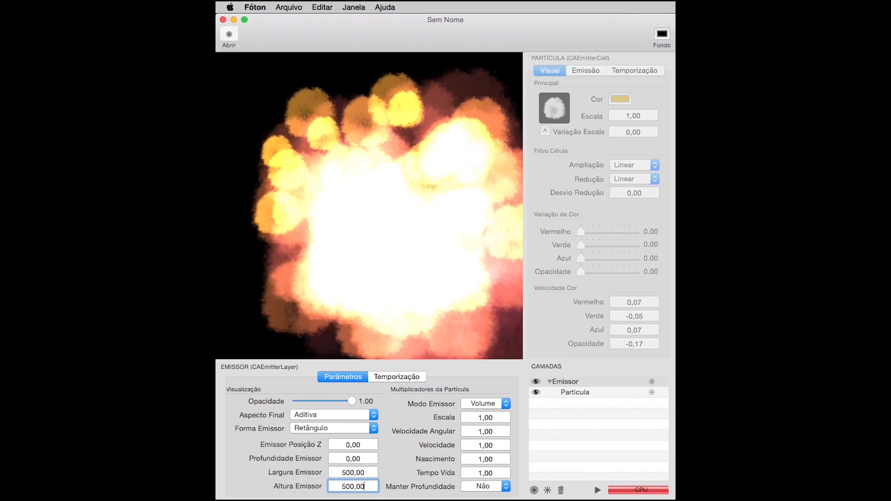
# Examine the language and platform choices offered for exporting the effect as code, and cancel the export without saving.
pyautogui.click(294, 8)
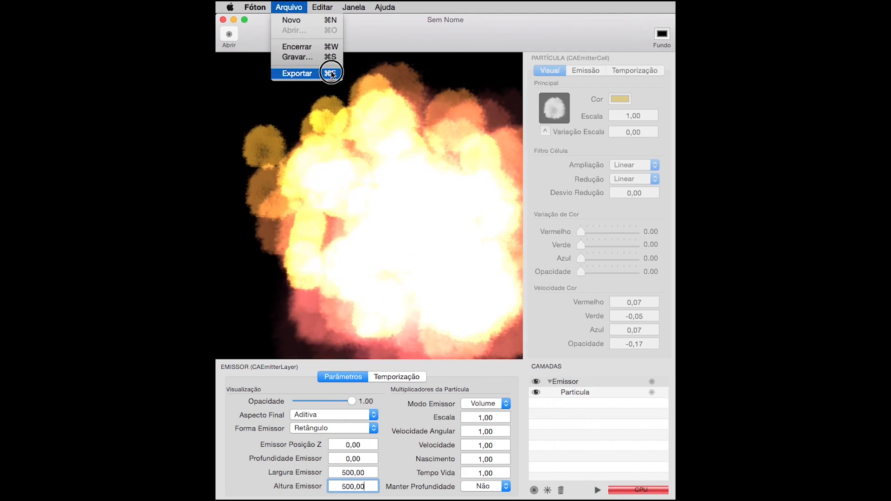
pyautogui.click(438, 36)
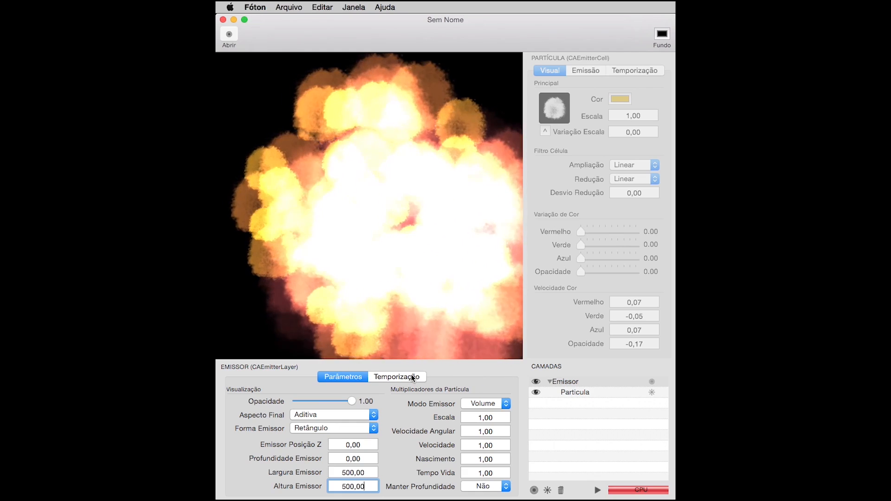
pyautogui.click(288, 7)
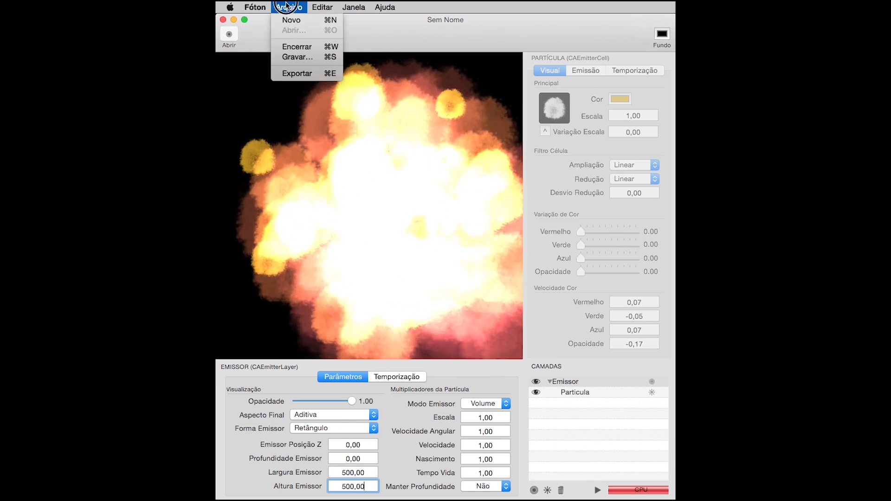
pyautogui.click(309, 74)
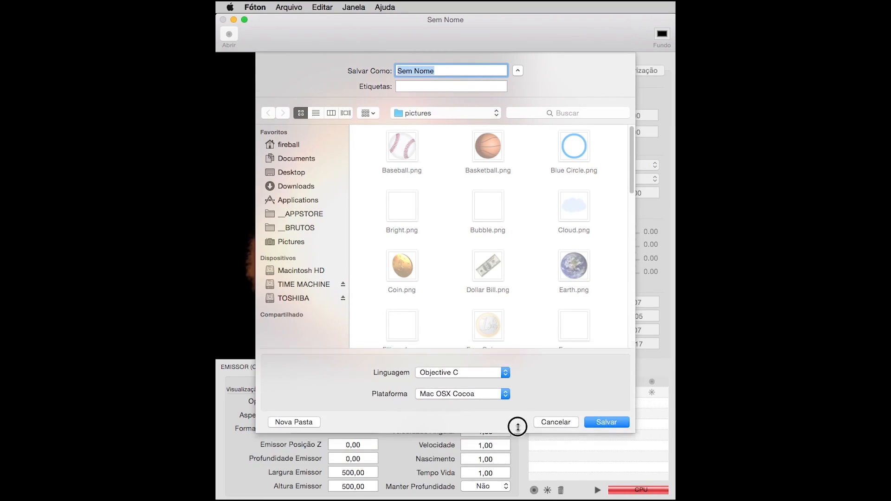
pyautogui.click(426, 364)
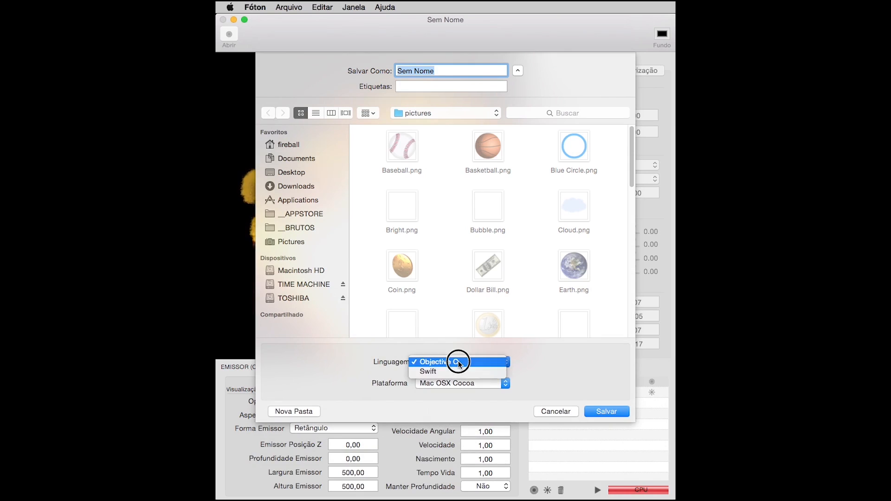
pyautogui.click(475, 384)
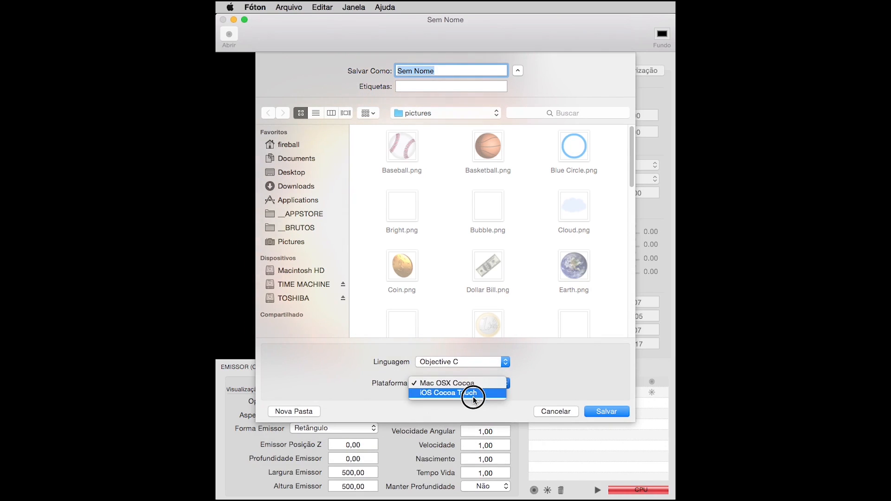
pyautogui.click(556, 391)
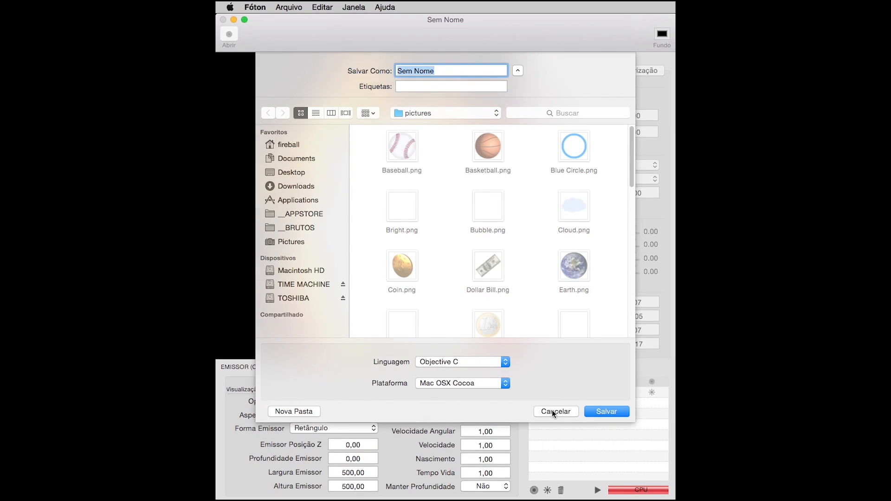
pyautogui.click(552, 410)
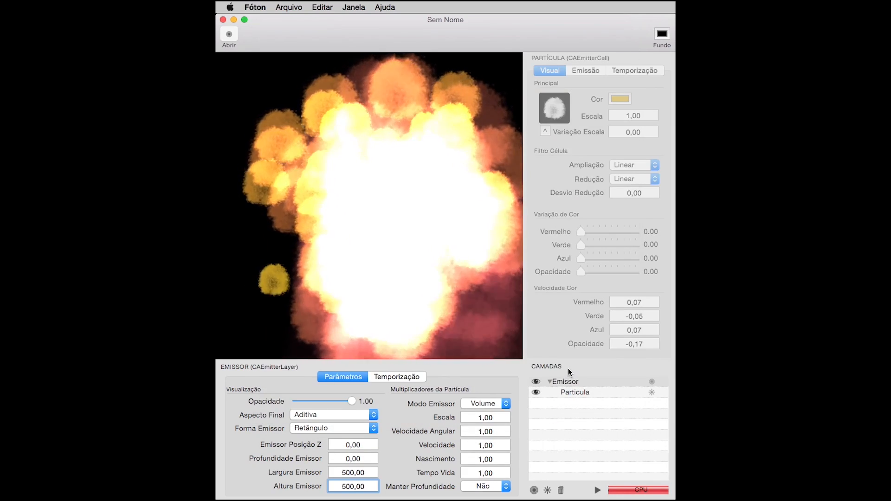